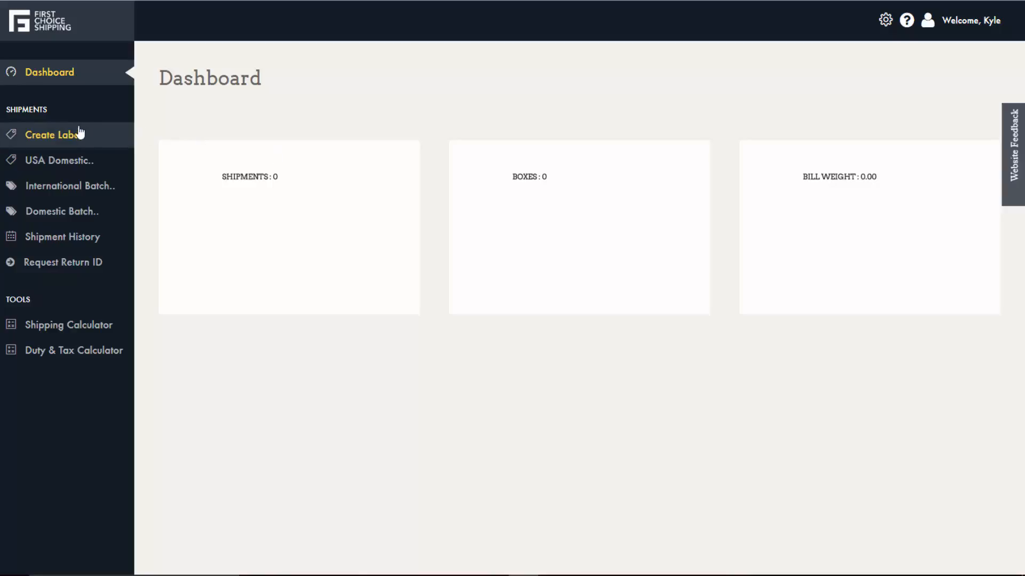
Step: Start a new shipping label and open the list of saved ship-from addresses
{"action": "left_click", "coordinate": [90, 137]}
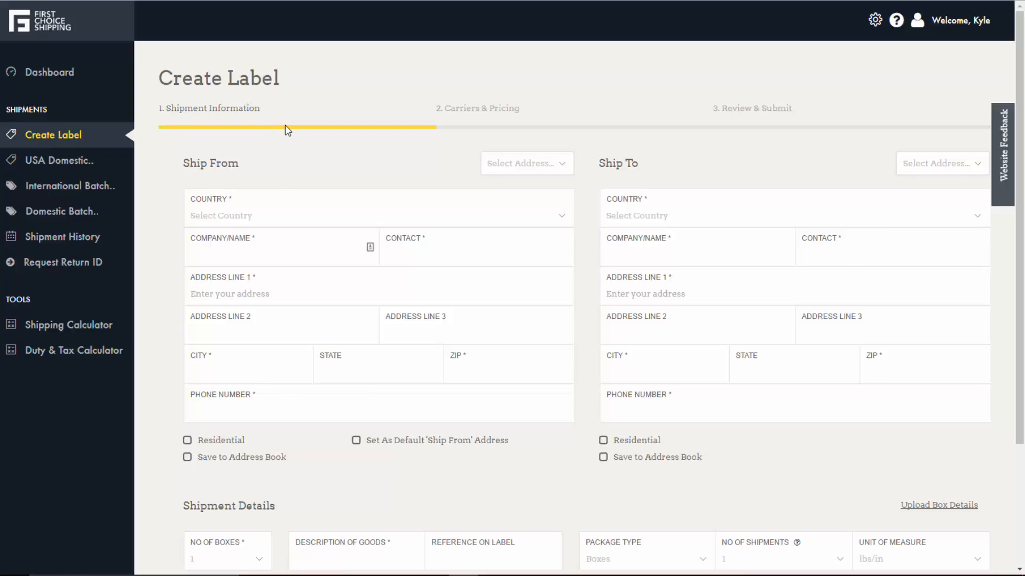
{"action": "scroll", "coordinate": [314, 175], "scroll_direction": "down", "scroll_amount": 1}
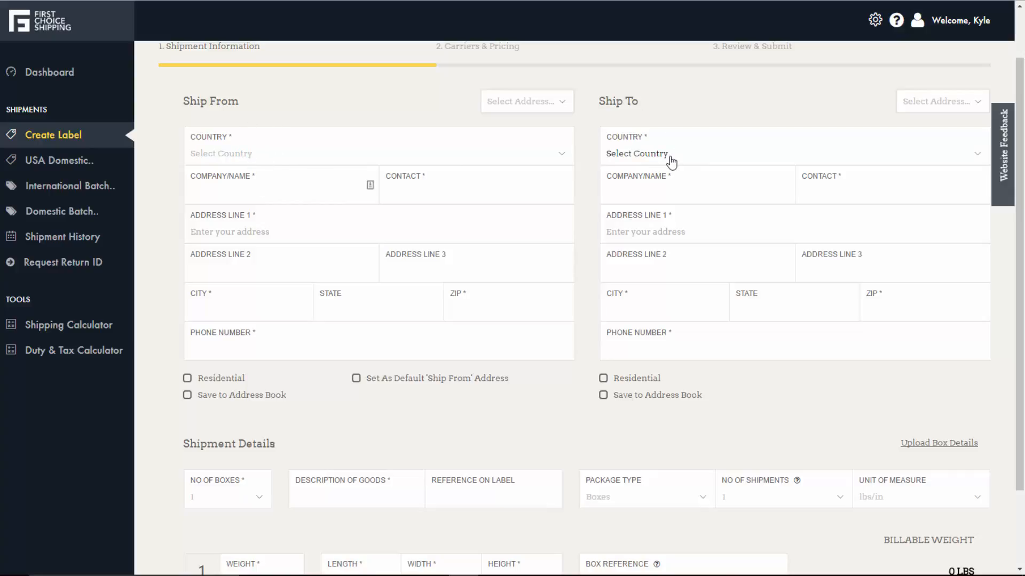
{"action": "scroll", "coordinate": [398, 185], "scroll_direction": "up", "scroll_amount": 1}
{"action": "left_click", "coordinate": [533, 167]}
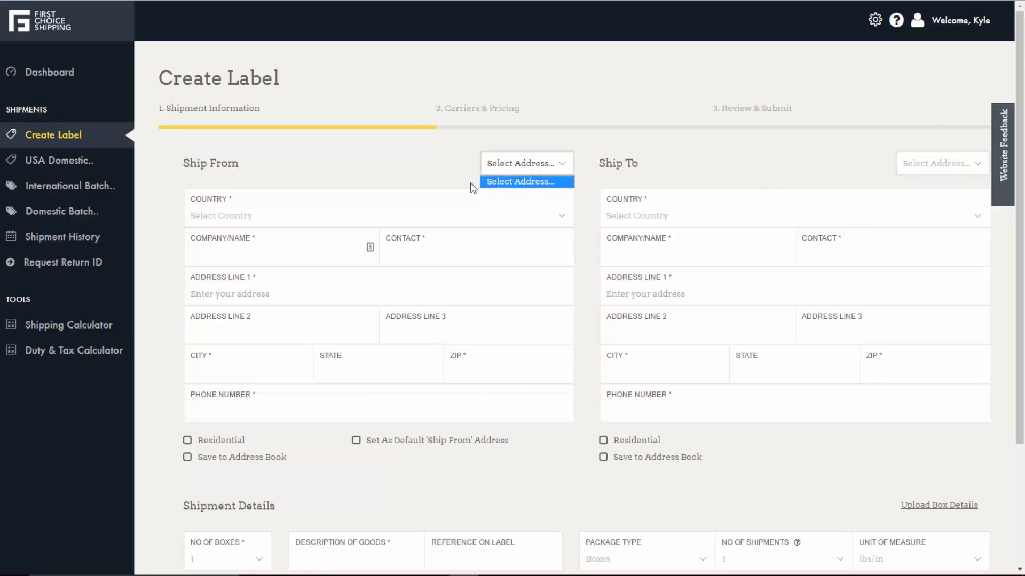
Step: Fill in New Tech Inc's United States sender and Canada recipient details, and select saving the sender to the address book
{"action": "scroll", "coordinate": [306, 175], "scroll_direction": "down", "scroll_amount": 1}
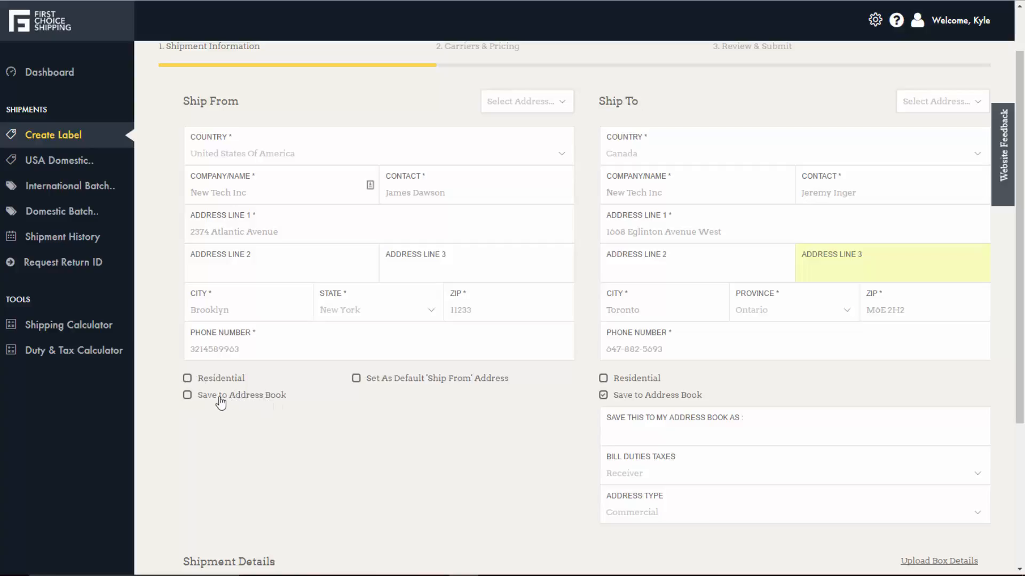
{"action": "left_click", "coordinate": [188, 396]}
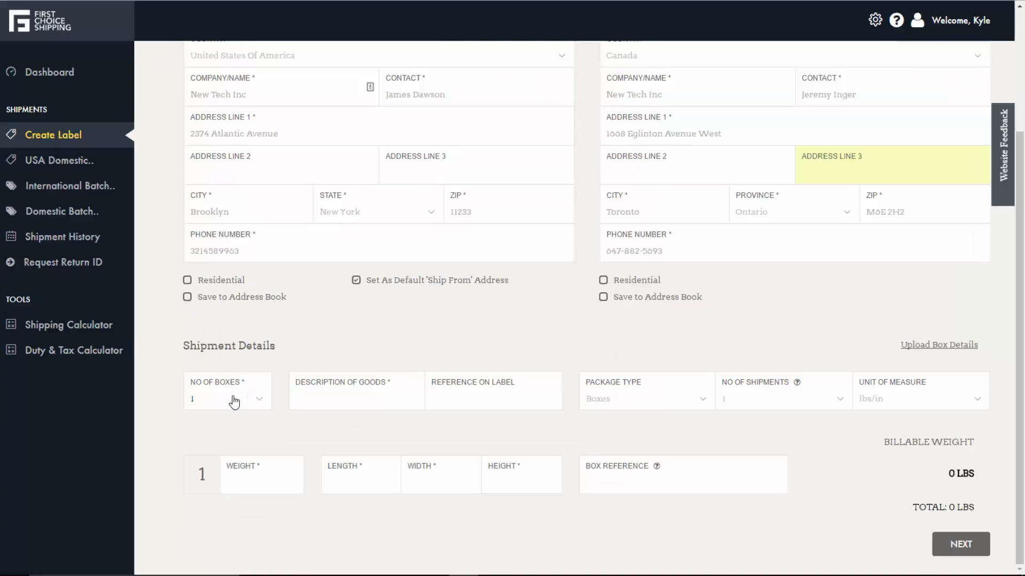
Step: Set the number of boxes to 4 and describe the goods as Smartphones
{"action": "left_click", "coordinate": [240, 404]}
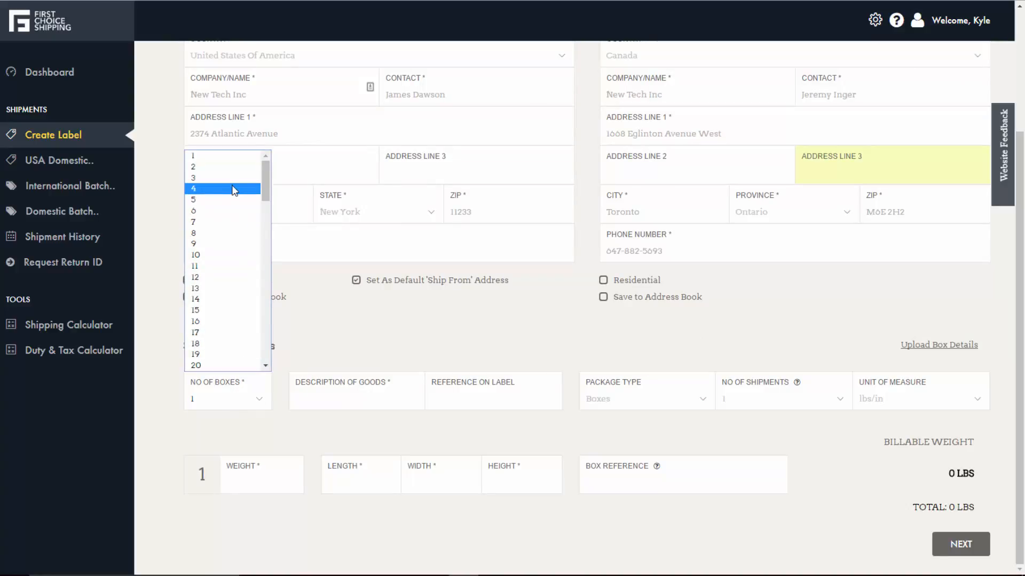
{"action": "left_click", "coordinate": [236, 189]}
{"action": "left_click", "coordinate": [352, 395]}
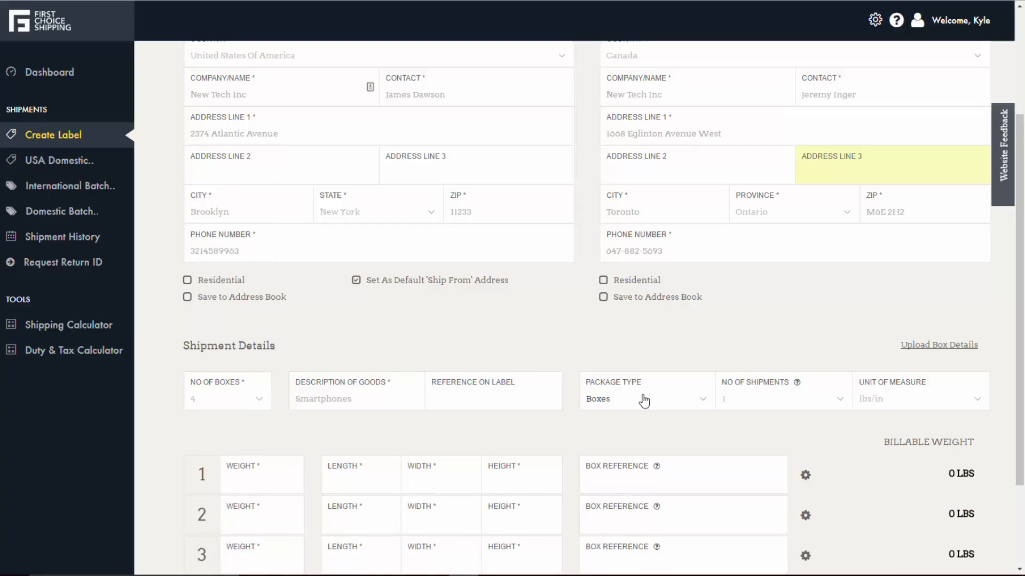
Step: Set the package type to Boxes, the number of shipments to 2 and the unit of measure to lbs/in
{"action": "left_click", "coordinate": [634, 409]}
{"action": "left_click", "coordinate": [611, 414]}
{"action": "left_click", "coordinate": [751, 402]}
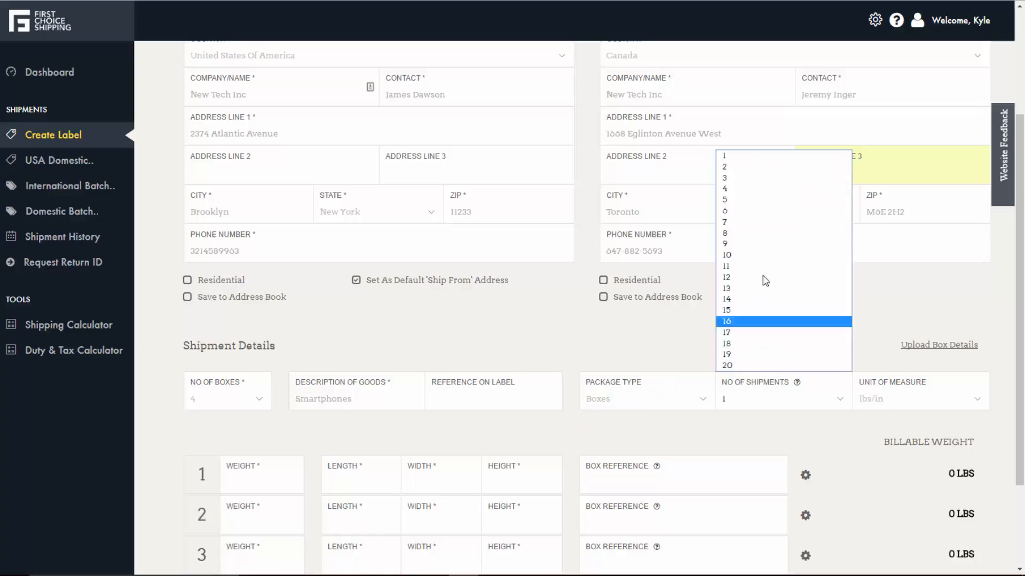
{"action": "left_click", "coordinate": [730, 167]}
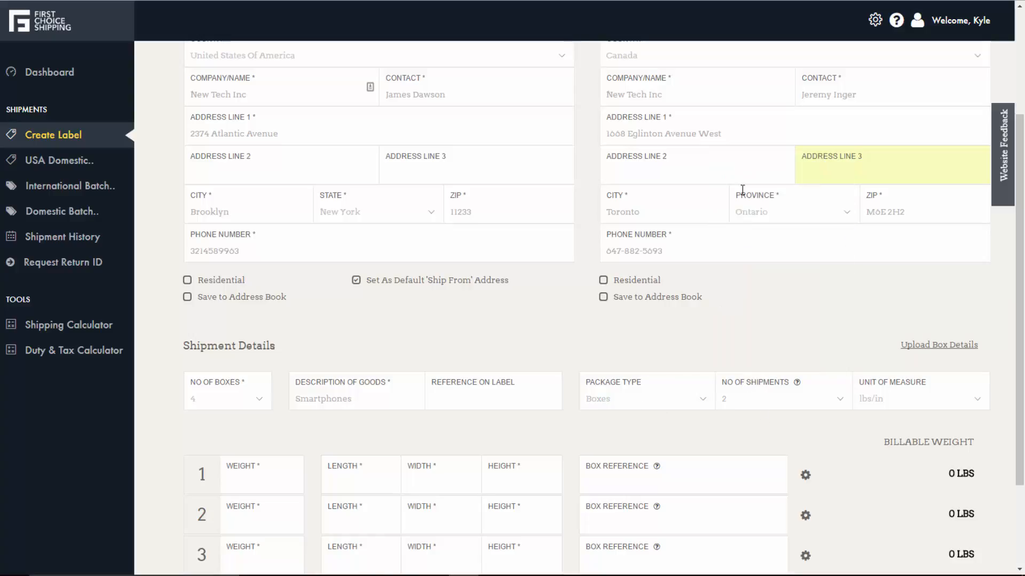
{"action": "left_click", "coordinate": [895, 398]}
{"action": "left_click", "coordinate": [875, 415]}
Step: Give all four boxes a weight of 5 lbs and dimensions of 1 × 1 × 1 in, and continue to carriers and pricing
{"action": "scroll", "coordinate": [829, 423], "scroll_direction": "down", "scroll_amount": 2}
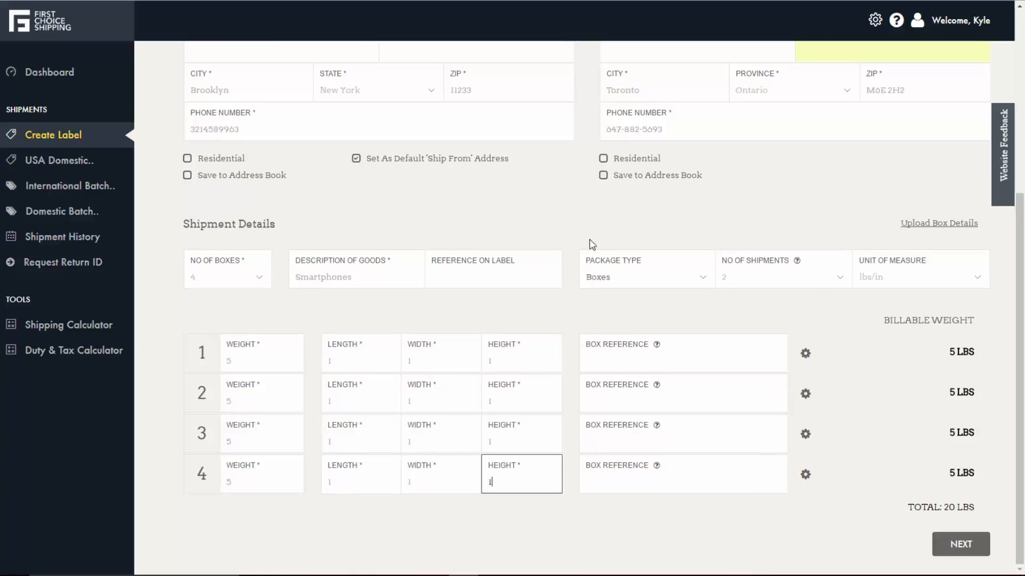
{"action": "left_click", "coordinate": [974, 546]}
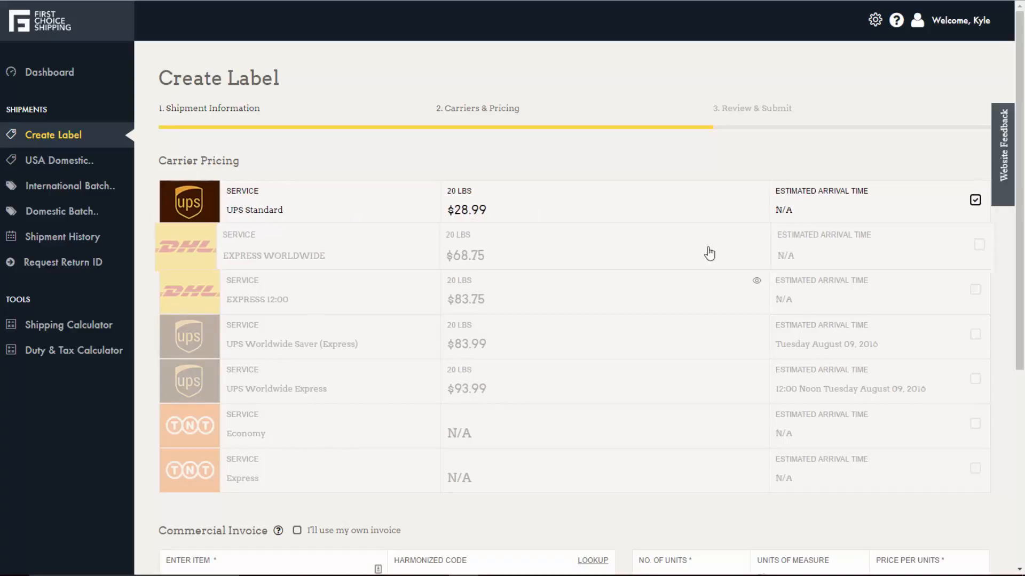
Step: Turn on the option to use your own commercial invoice, and switch back to the built-in invoice form
{"action": "scroll", "coordinate": [907, 288], "scroll_direction": "down", "scroll_amount": 5}
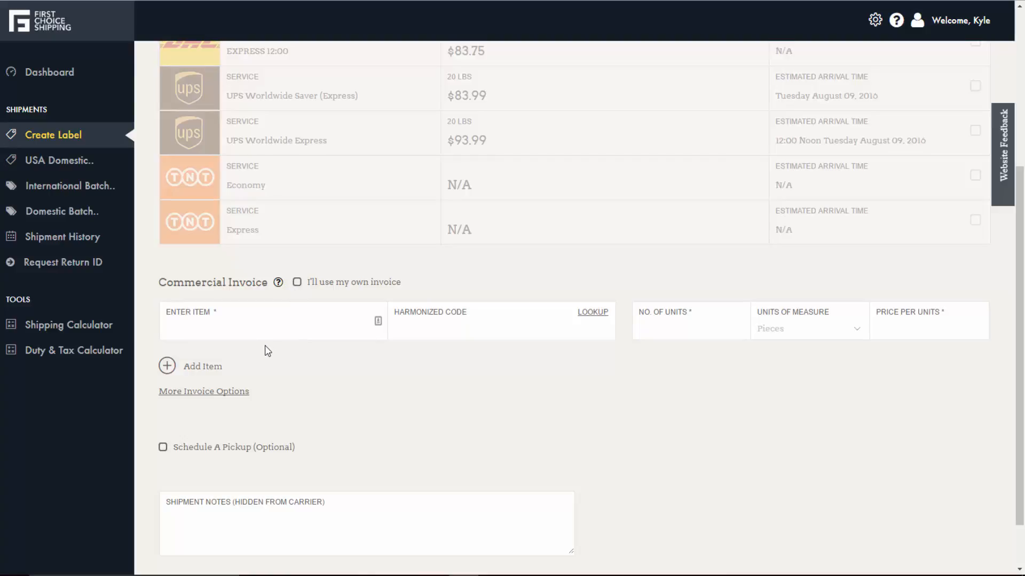
{"action": "left_click", "coordinate": [297, 283]}
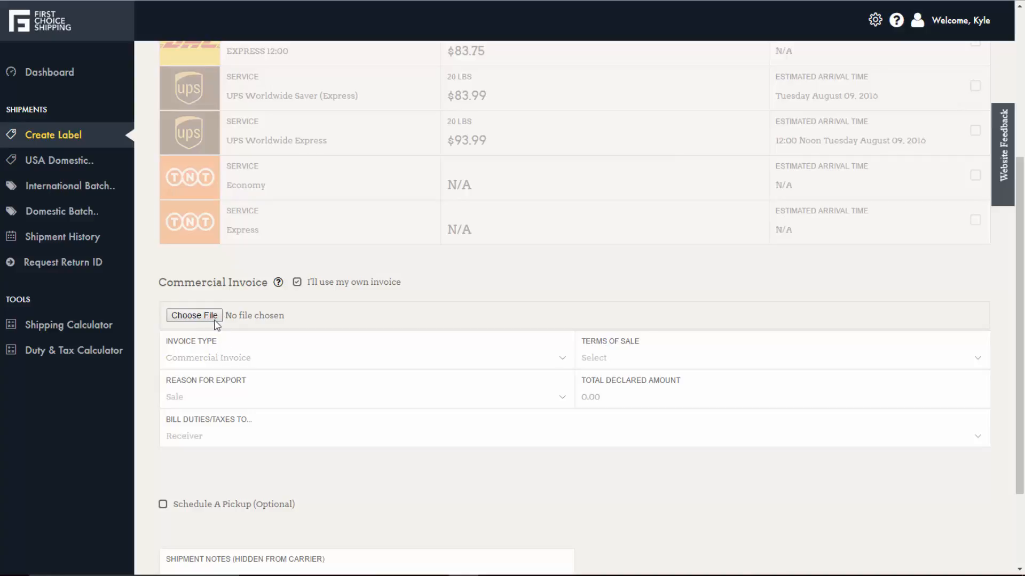
{"action": "left_click", "coordinate": [297, 282]}
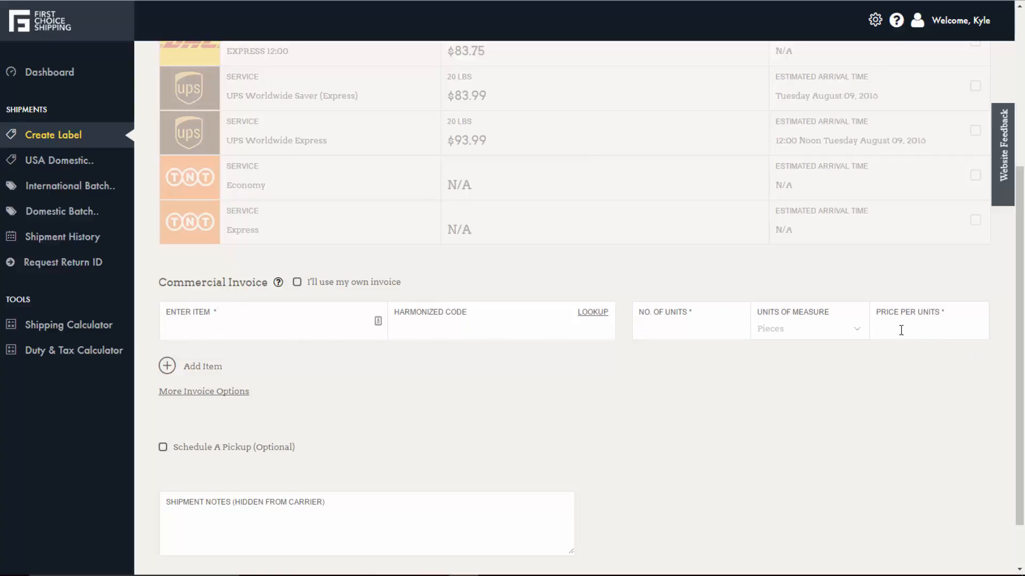
Step: Enter Smartphone as the invoice item and look up its harmonized code under Electronics & Video Games with Canada as destination
{"action": "scroll", "coordinate": [483, 353], "scroll_direction": "down", "scroll_amount": 1}
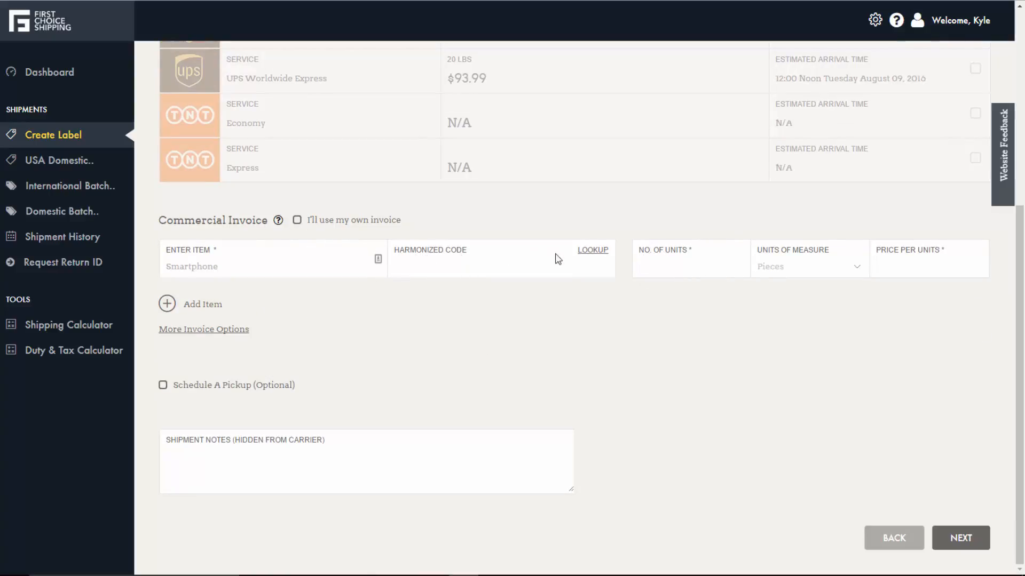
{"action": "left_click", "coordinate": [591, 255]}
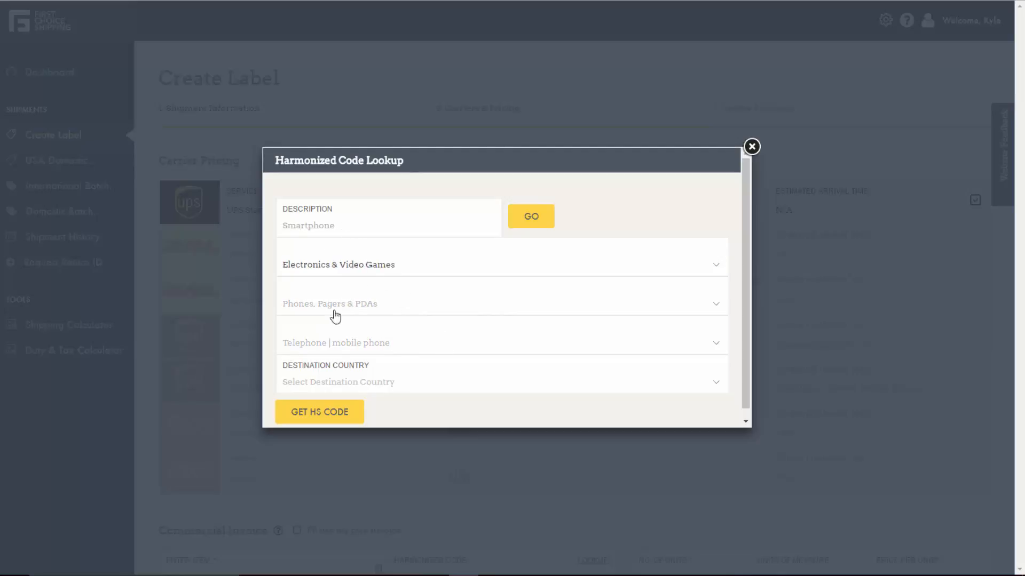
{"action": "left_click", "coordinate": [341, 271]}
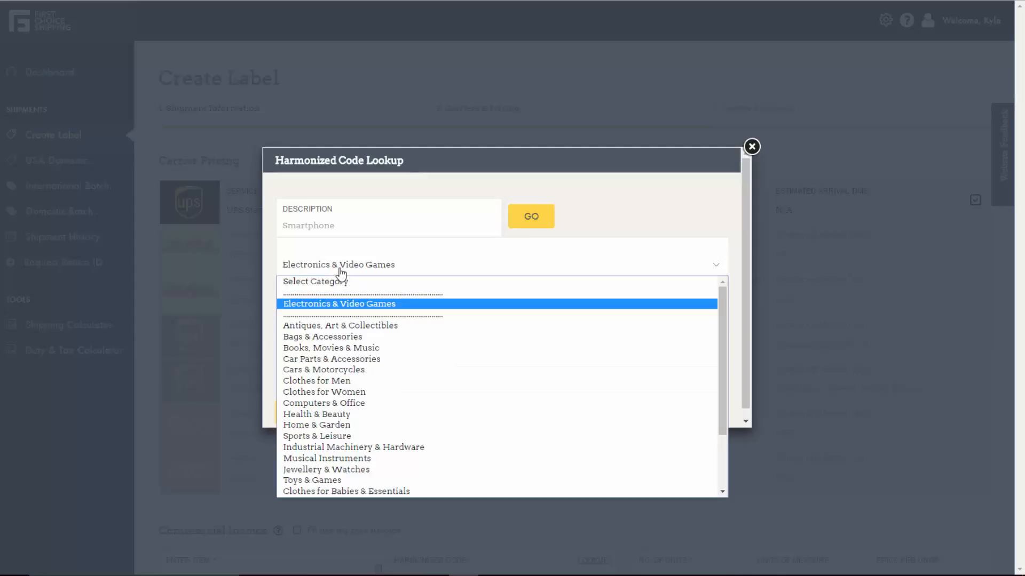
{"action": "left_click", "coordinate": [338, 305]}
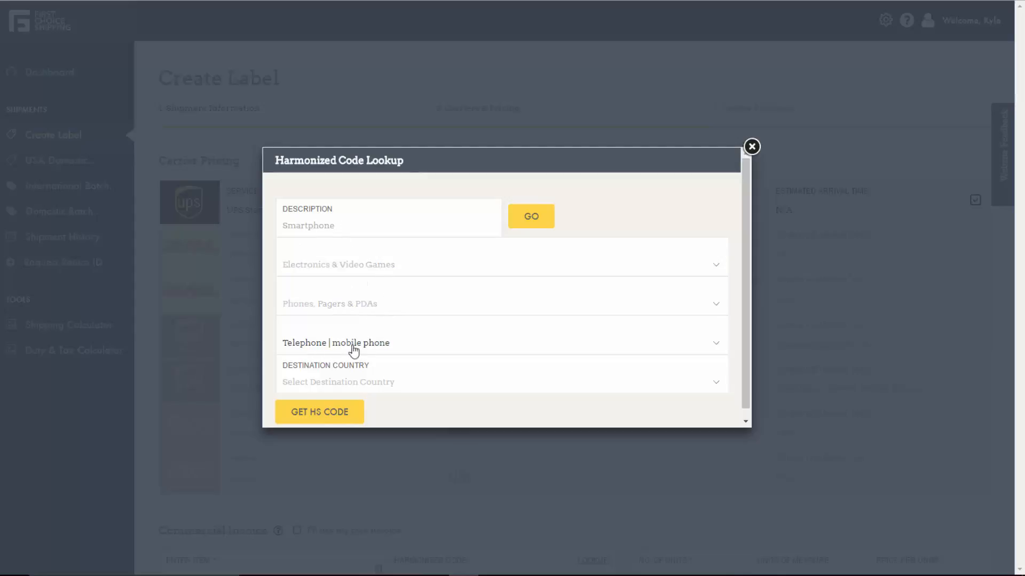
{"action": "left_click", "coordinate": [328, 388]}
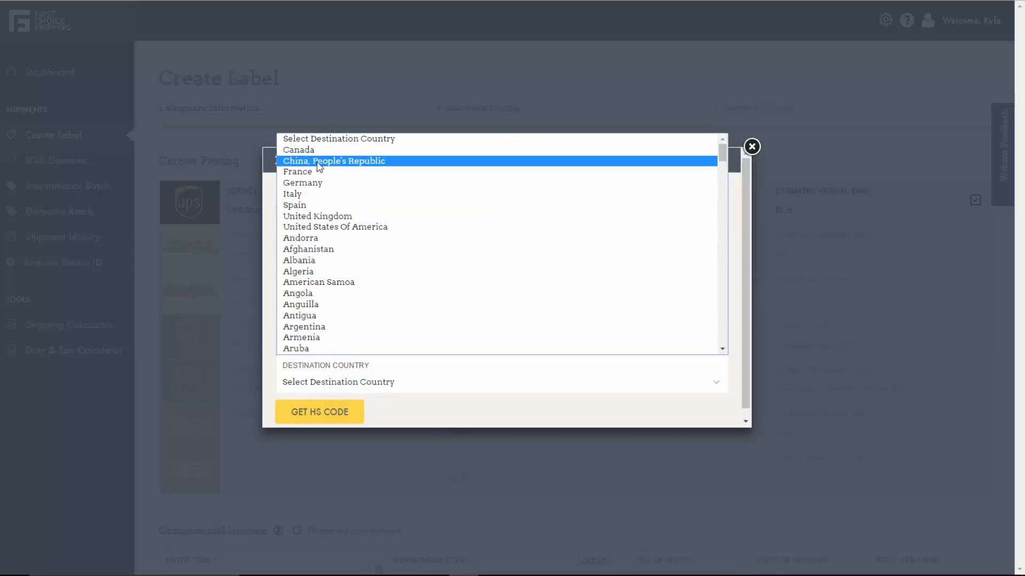
{"action": "left_click", "coordinate": [314, 150]}
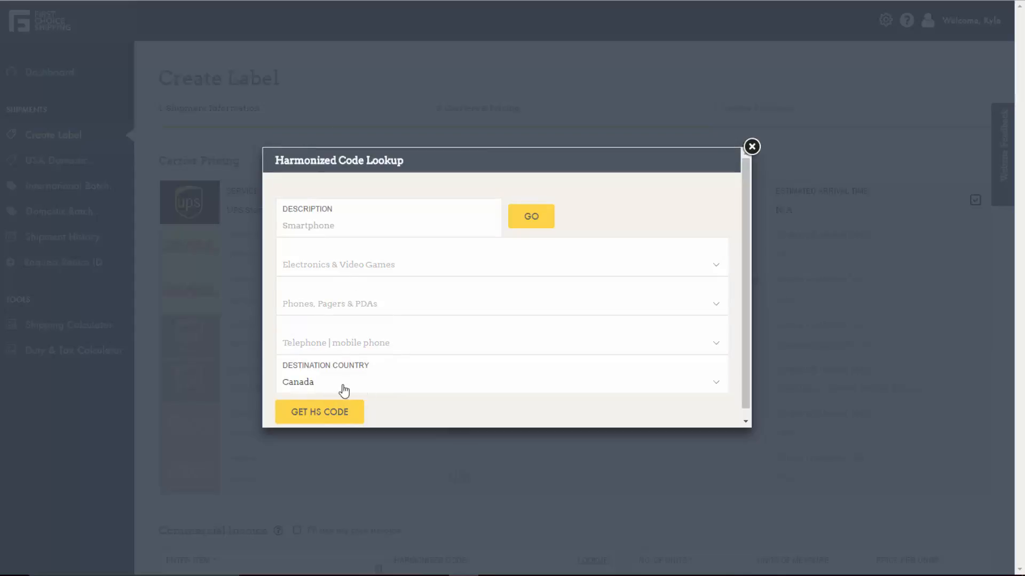
{"action": "left_click", "coordinate": [332, 418]}
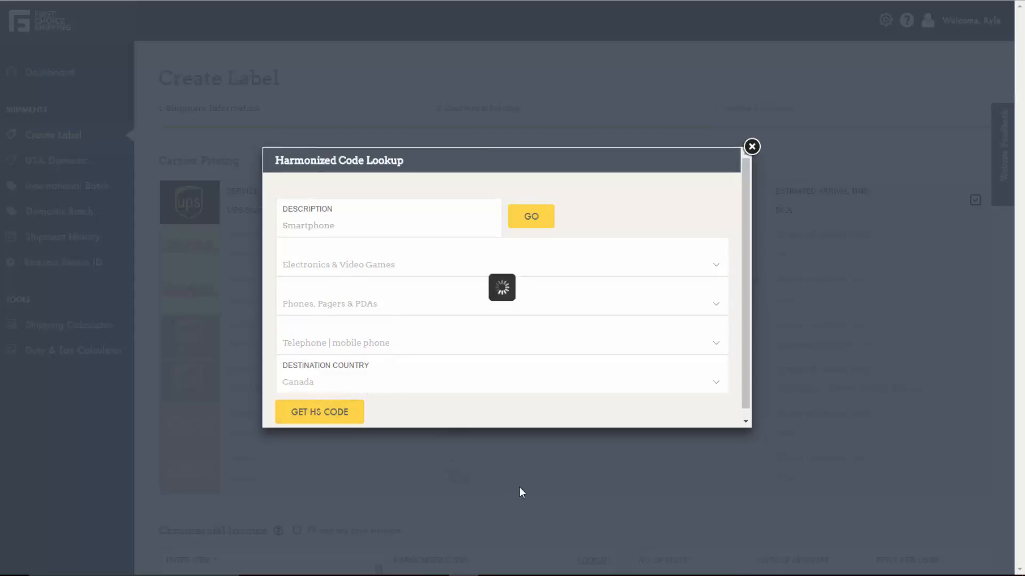
Step: Copy the HS code 8517.12.0020 into the invoice item's harmonized code
{"action": "scroll", "coordinate": [383, 417], "scroll_direction": "down", "scroll_amount": 1}
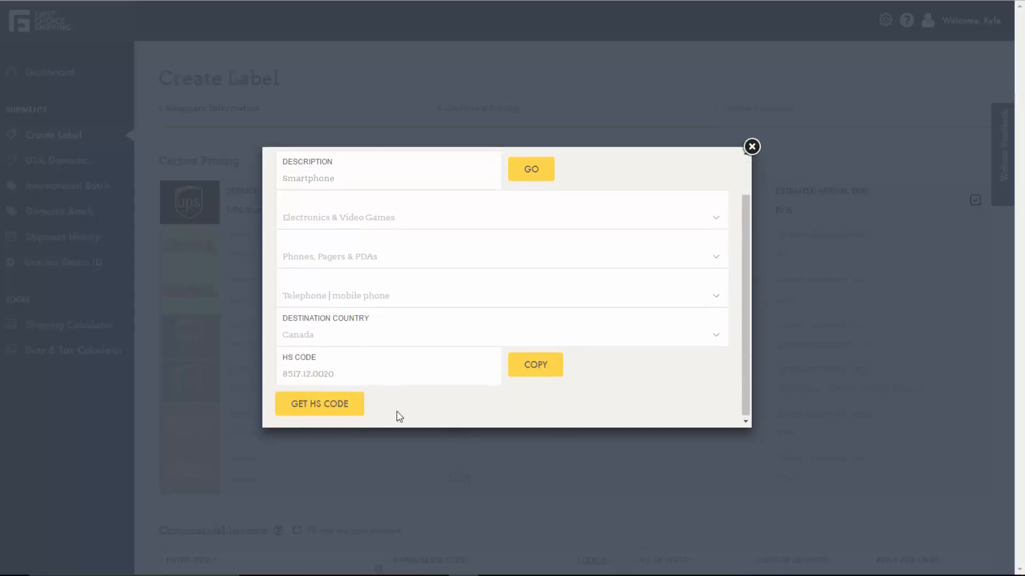
{"action": "left_click_drag", "start_coordinate": [359, 373], "coordinate": [283, 372]}
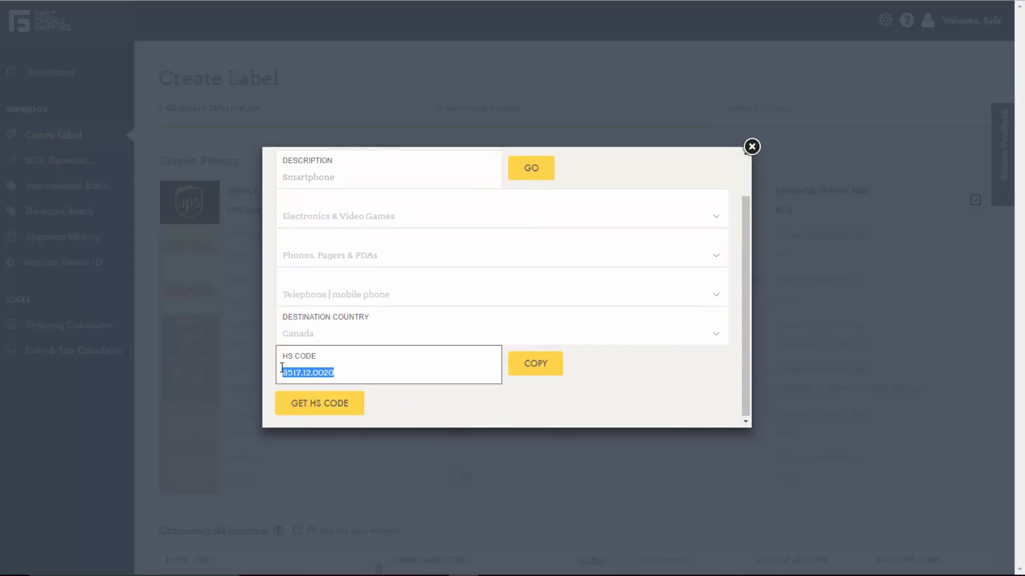
{"action": "left_click", "coordinate": [549, 367]}
Step: Complete the Smartphone invoice line with 4 units, BOX as the unit of measure and a price per unit
{"action": "scroll", "coordinate": [437, 359], "scroll_direction": "down", "scroll_amount": 5}
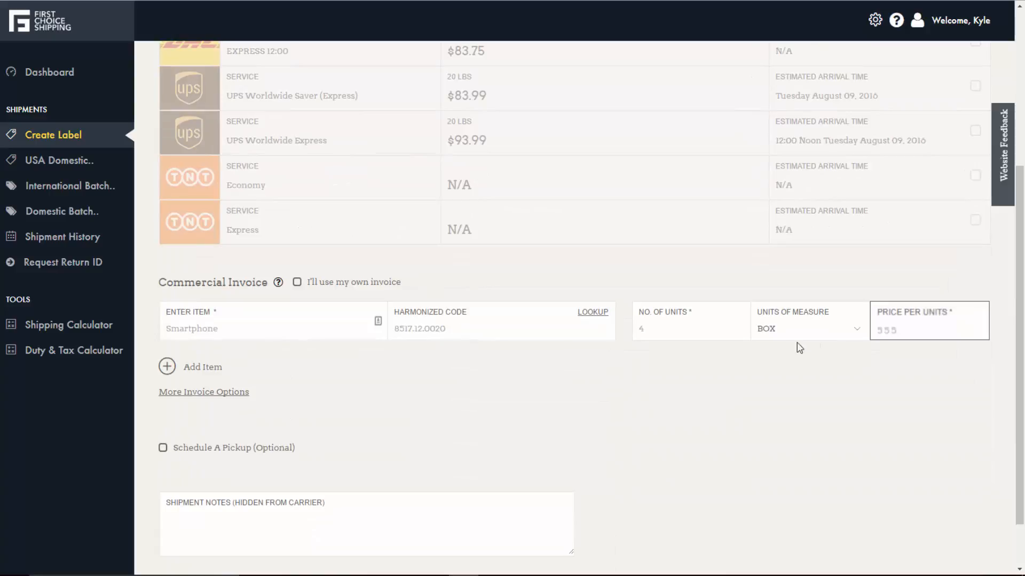
{"action": "scroll", "coordinate": [832, 374], "scroll_direction": "down", "scroll_amount": 1}
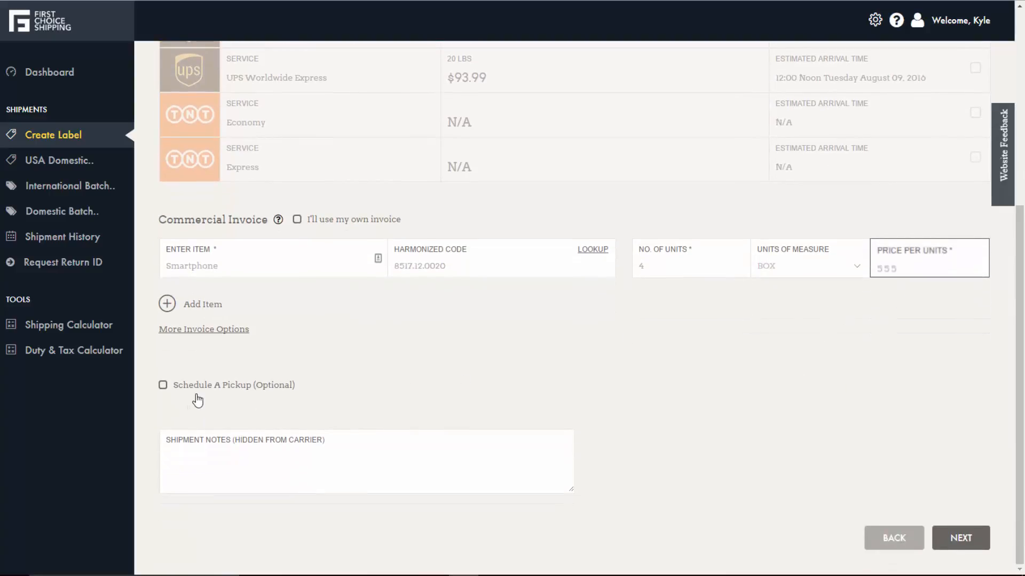
Step: Show the optional pickup scheduling details and turn the pickup off again
{"action": "left_click", "coordinate": [162, 384]}
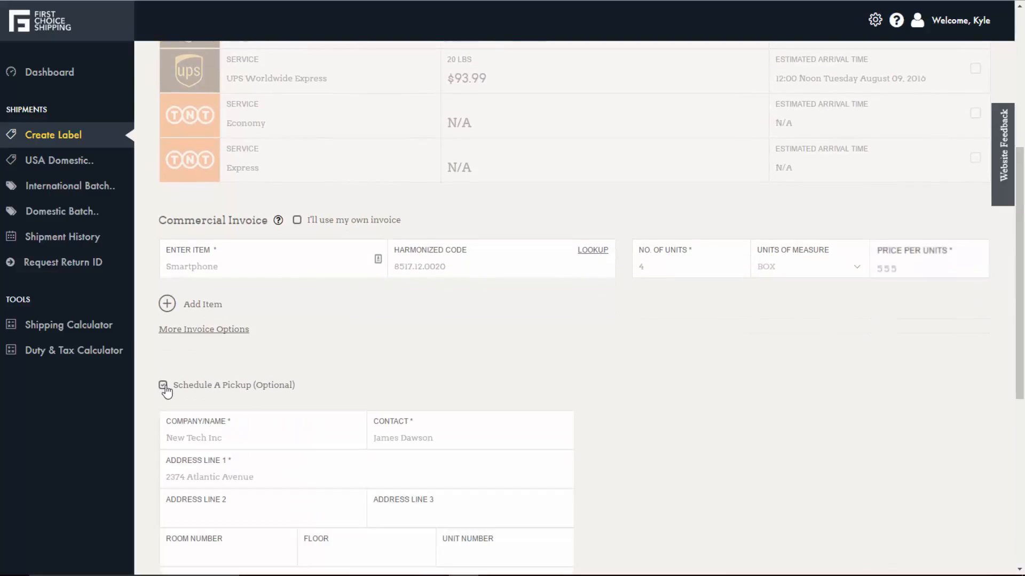
{"action": "left_click", "coordinate": [163, 385]}
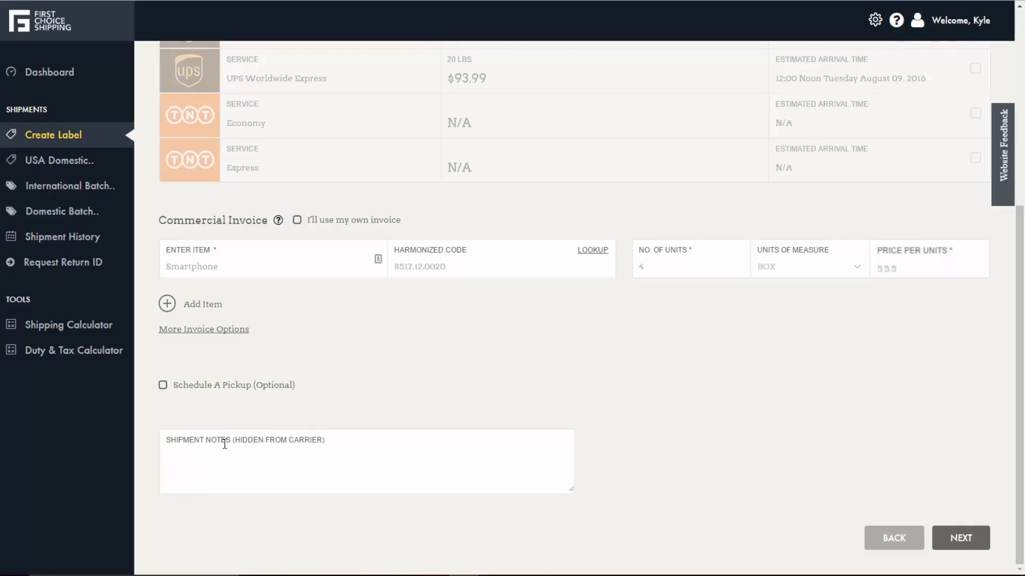
Step: Continue to the review stage and examine the addresses, box details, invoice information, fees and printing options
{"action": "left_click", "coordinate": [976, 539]}
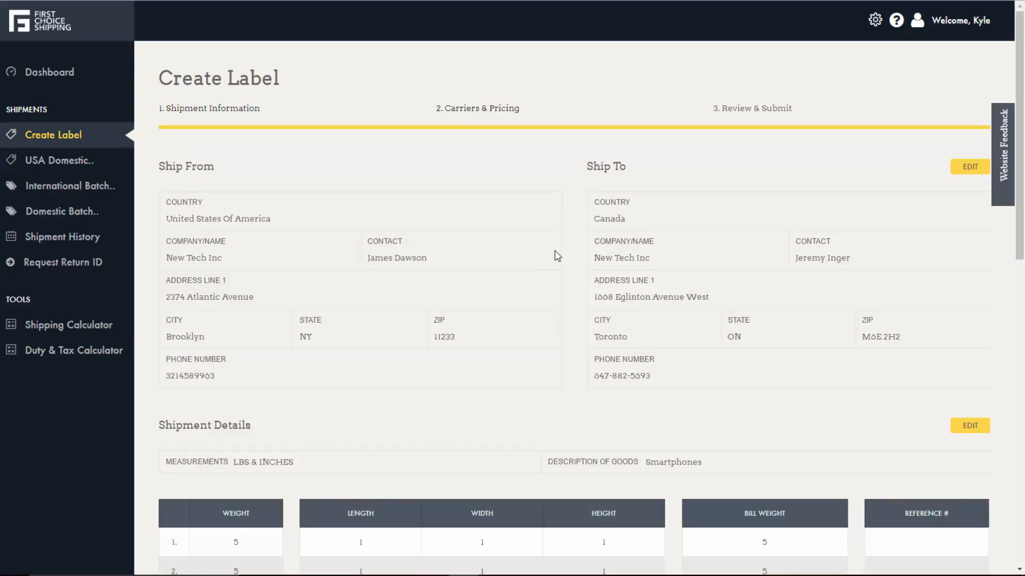
{"action": "scroll", "coordinate": [491, 272], "scroll_direction": "down", "scroll_amount": 5}
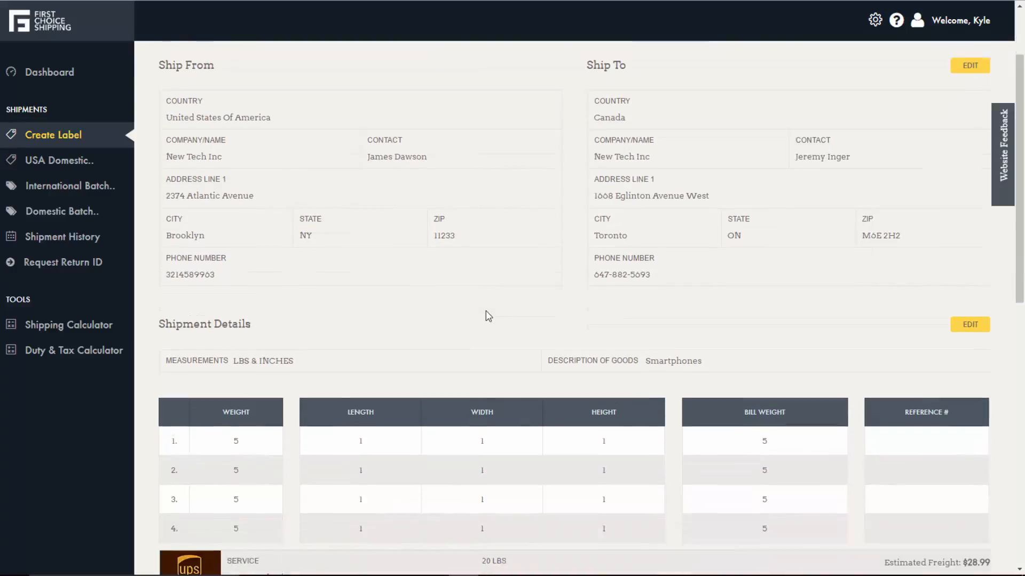
{"action": "scroll", "coordinate": [461, 290], "scroll_direction": "down", "scroll_amount": 5}
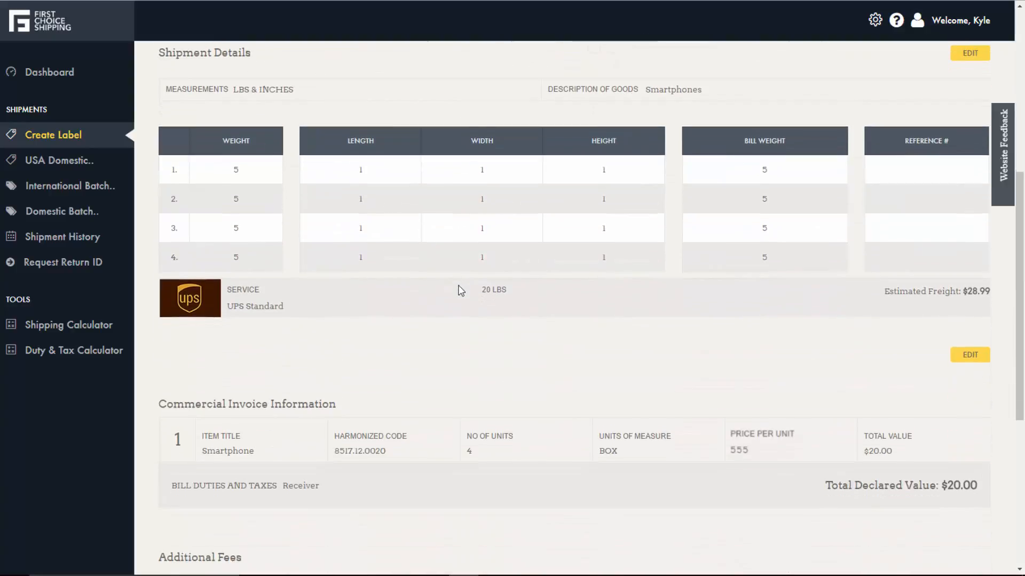
{"action": "scroll", "coordinate": [461, 290], "scroll_direction": "down", "scroll_amount": 4}
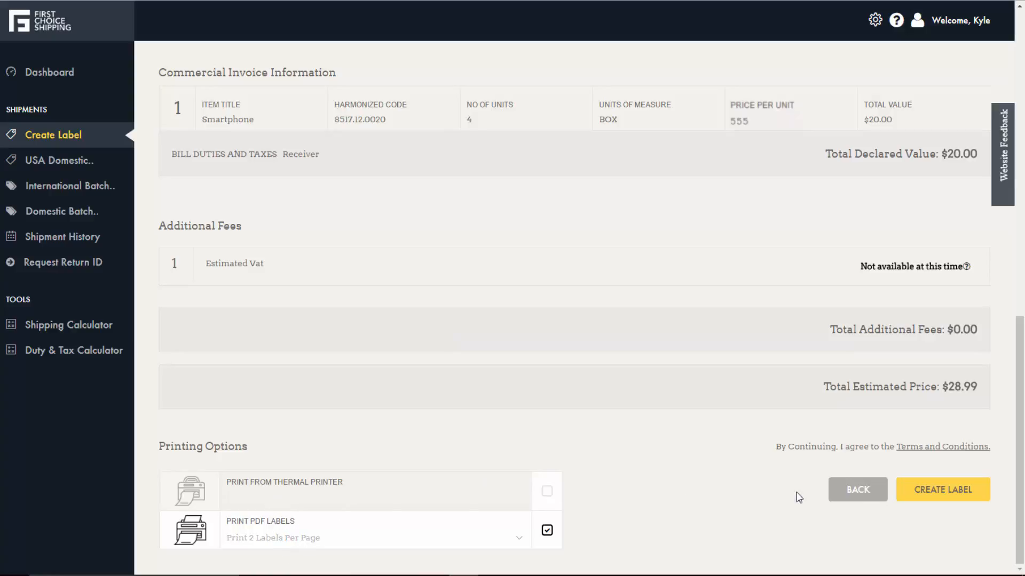
Step: Create the label and open the available actions for the newest shipment in the shipment history
{"action": "left_click", "coordinate": [943, 489]}
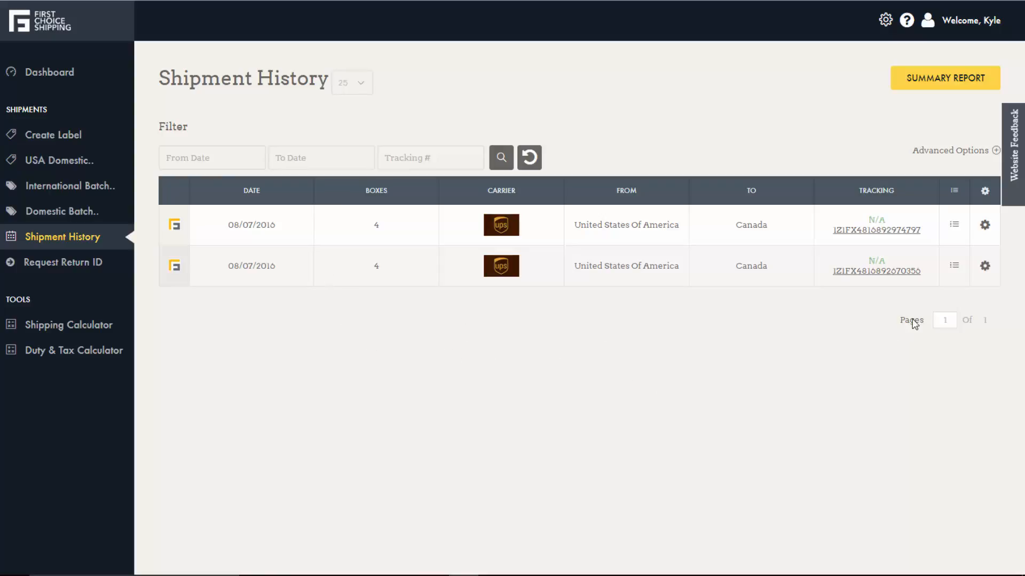
{"action": "left_click", "coordinate": [985, 226]}
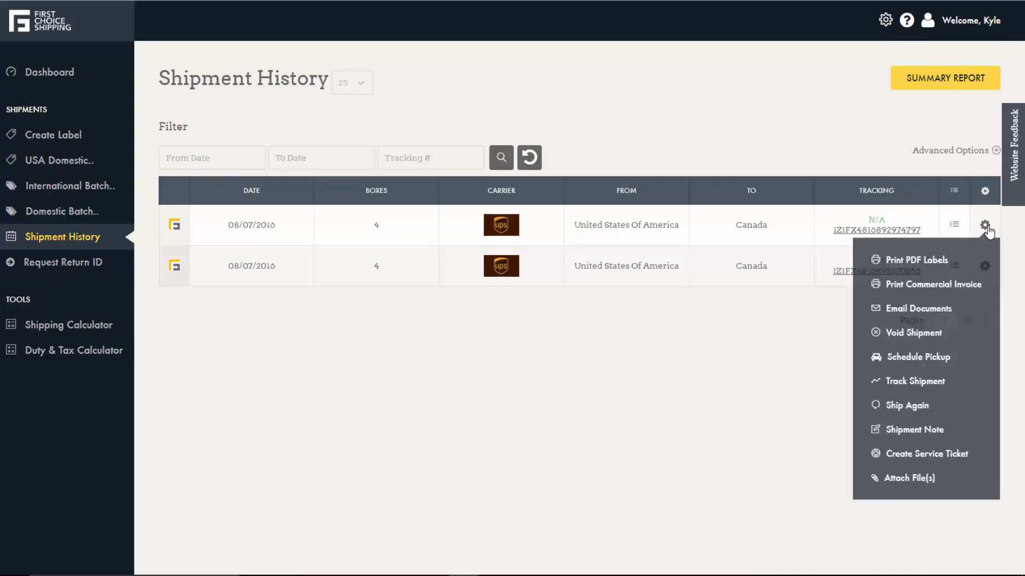